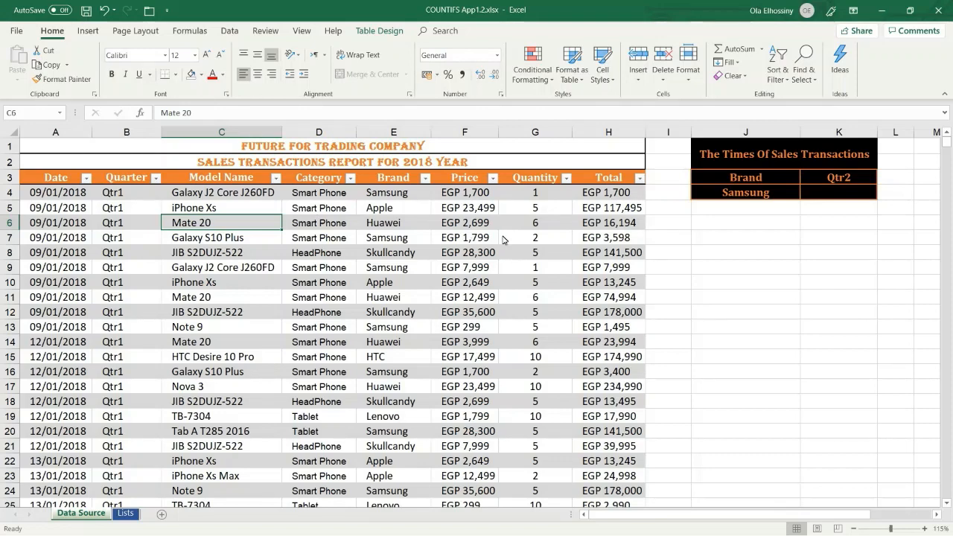
# Insert the COUNTIFS function from the Statistical category into cell K4.
pyautogui.click(824, 195)
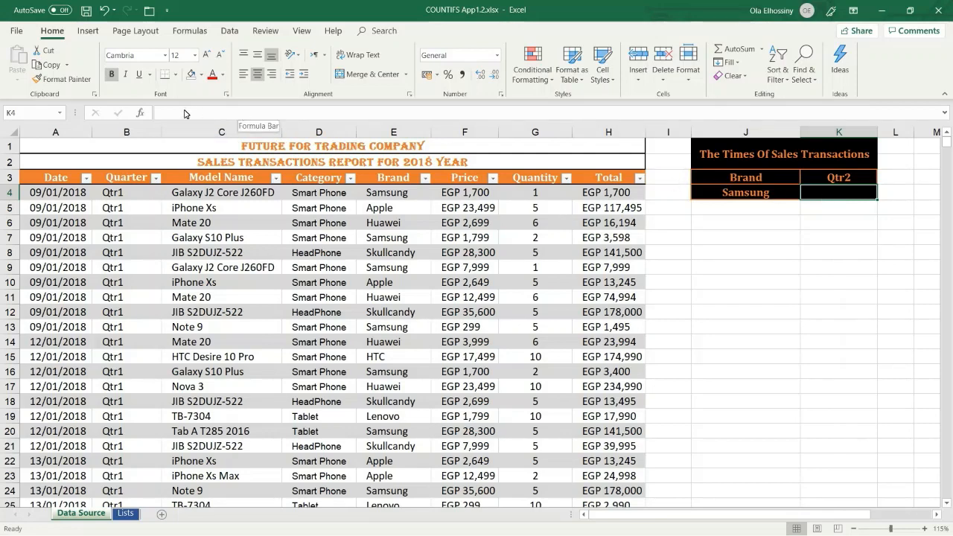
pyautogui.click(140, 117)
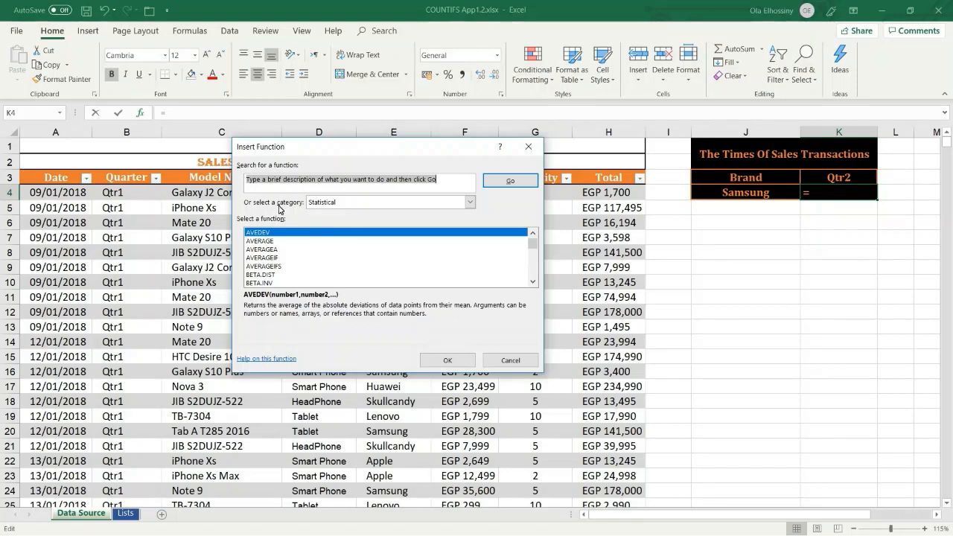
pyautogui.click(325, 204)
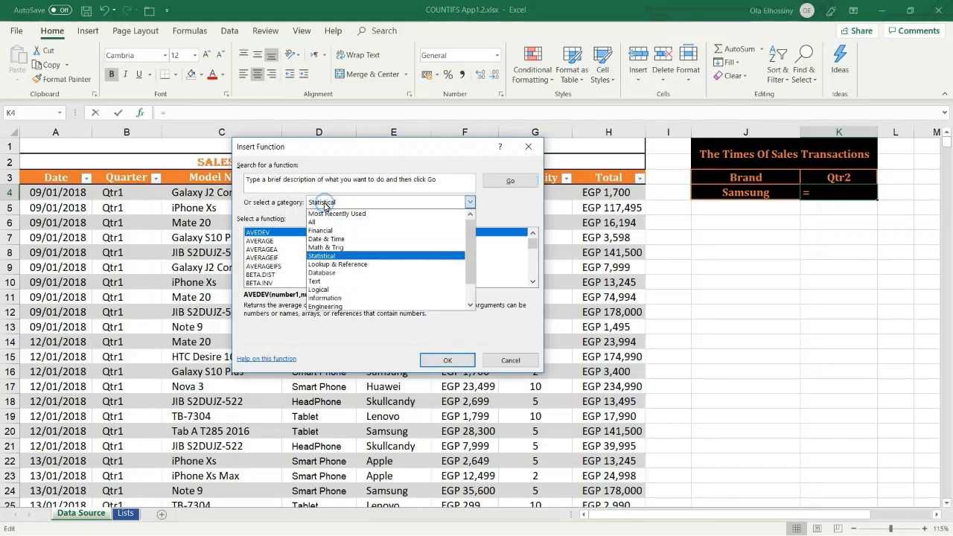
pyautogui.click(329, 256)
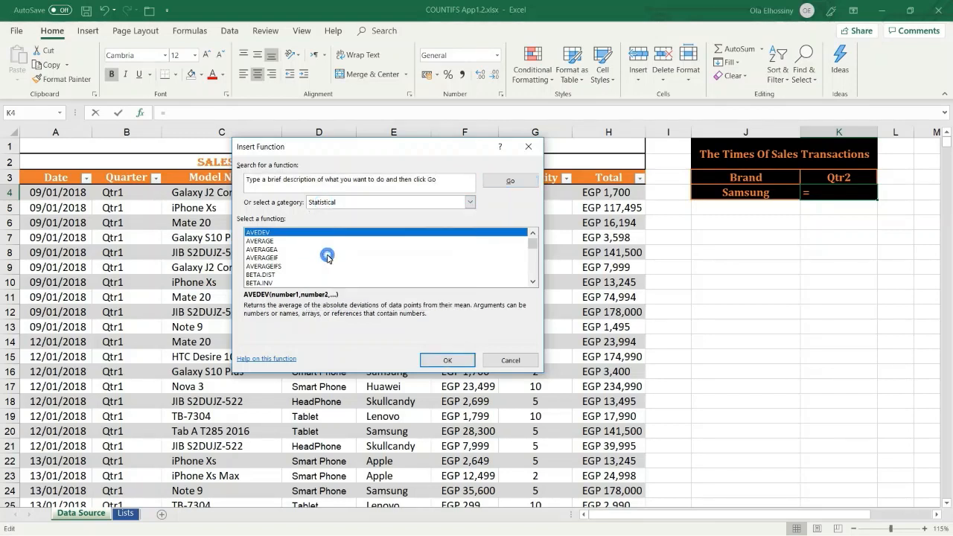
pyautogui.click(262, 250)
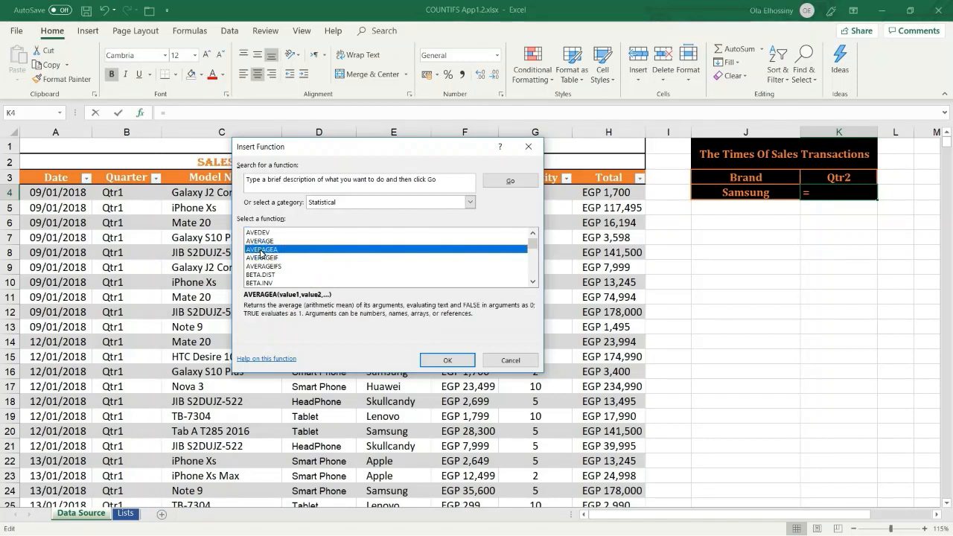
pyautogui.press('Down')
pyautogui.press('Down')
pyautogui.press('Down')
pyautogui.press('Down')
pyautogui.press('Down')
pyautogui.press('Down')
pyautogui.press('Down')
pyautogui.press('Down')
pyautogui.press('Down')
pyautogui.press('Down')
pyautogui.press('Down')
pyautogui.press('Down')
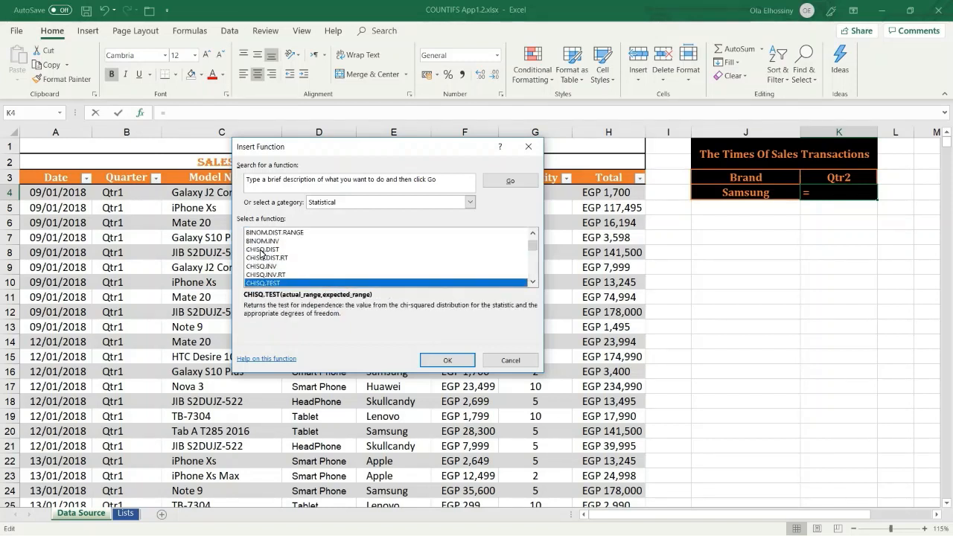
pyautogui.press('Down')
pyautogui.press('Down')
pyautogui.press('Down')
pyautogui.press('Down')
pyautogui.press('Down')
pyautogui.press('Down')
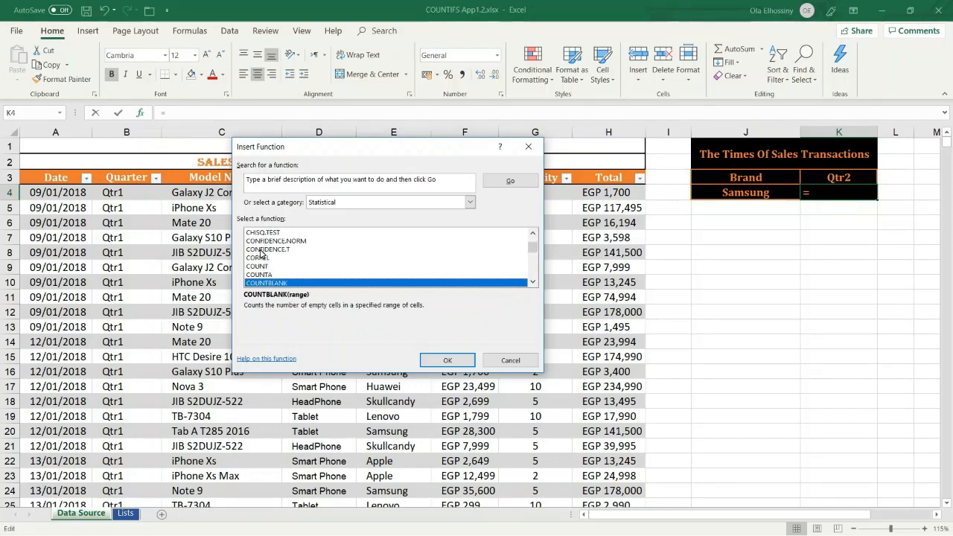
pyautogui.press('Down')
pyautogui.press('Down')
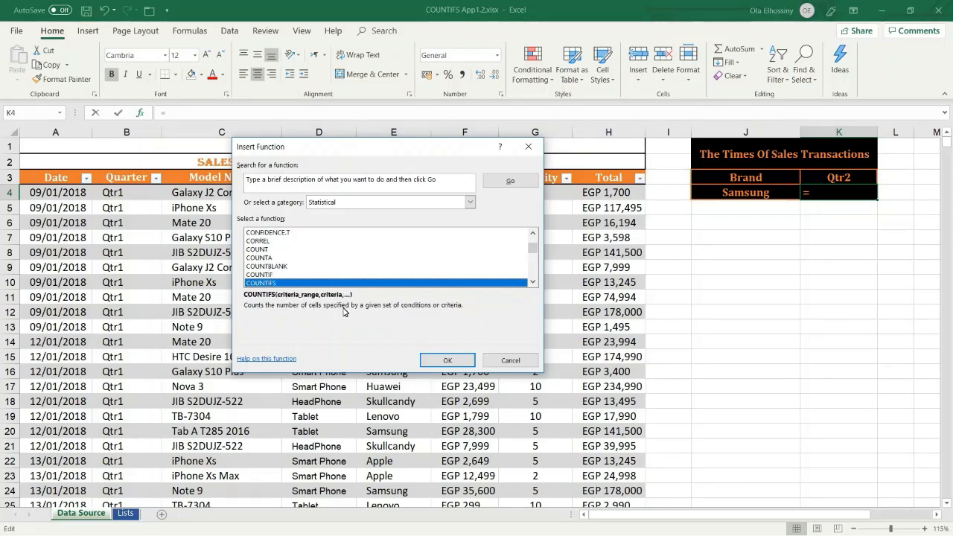
pyautogui.click(431, 361)
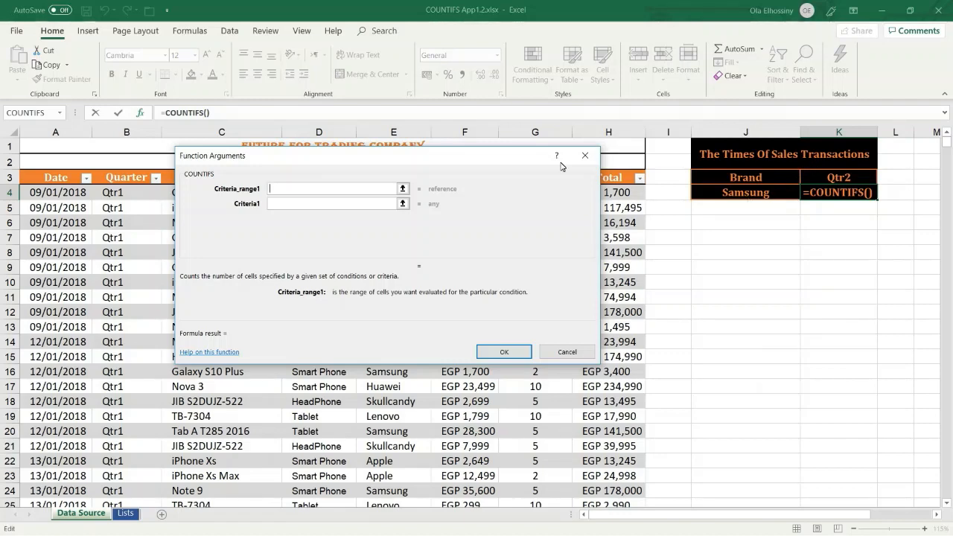
# Set the first COUNTIFS condition to the table's Brand column with cell J4 as its criterion.
pyautogui.moveTo(520, 158); pyautogui.dragTo(863, 180)
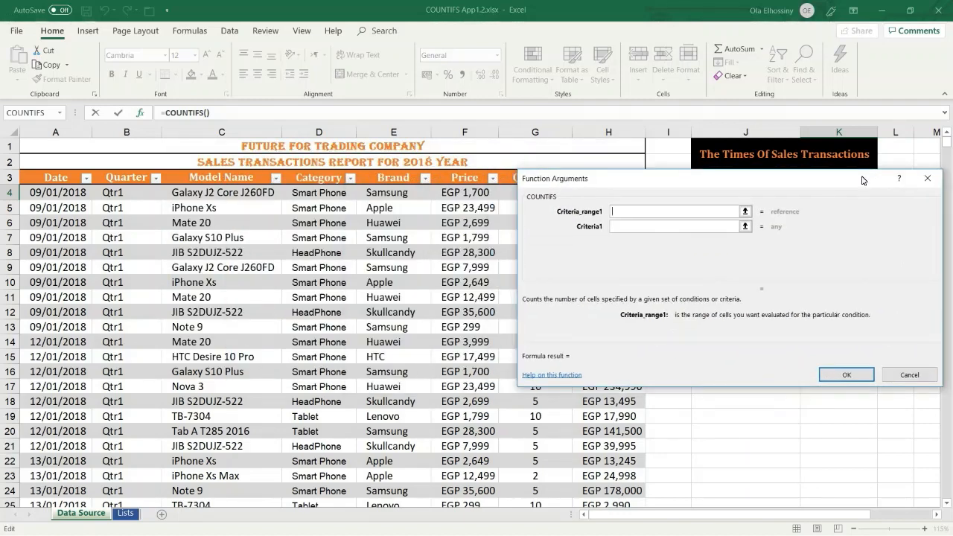
pyautogui.click(628, 214)
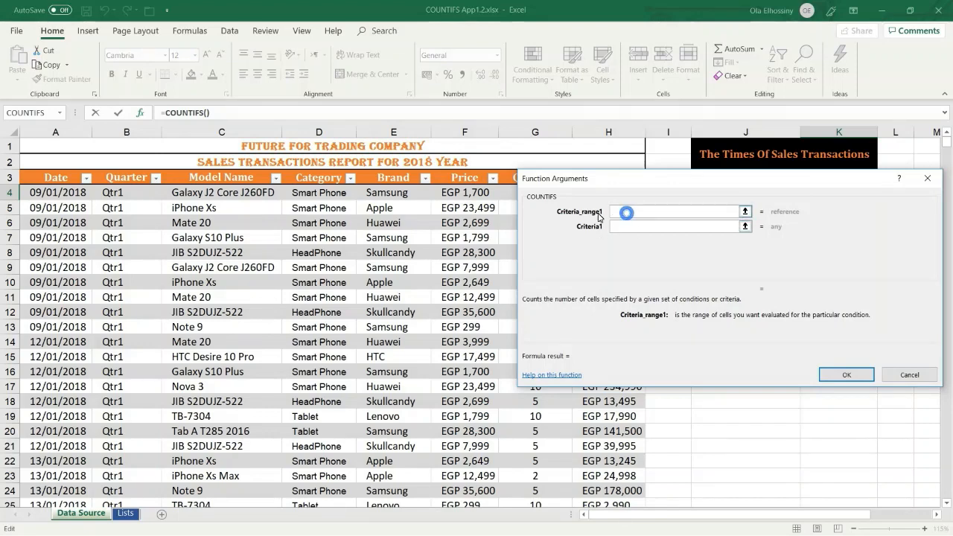
pyautogui.click(401, 179)
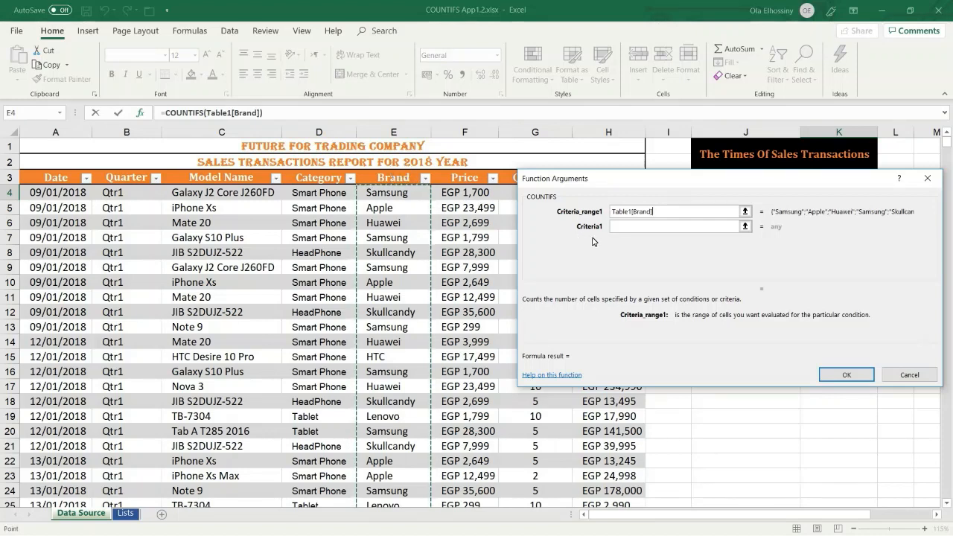
pyautogui.click(624, 229)
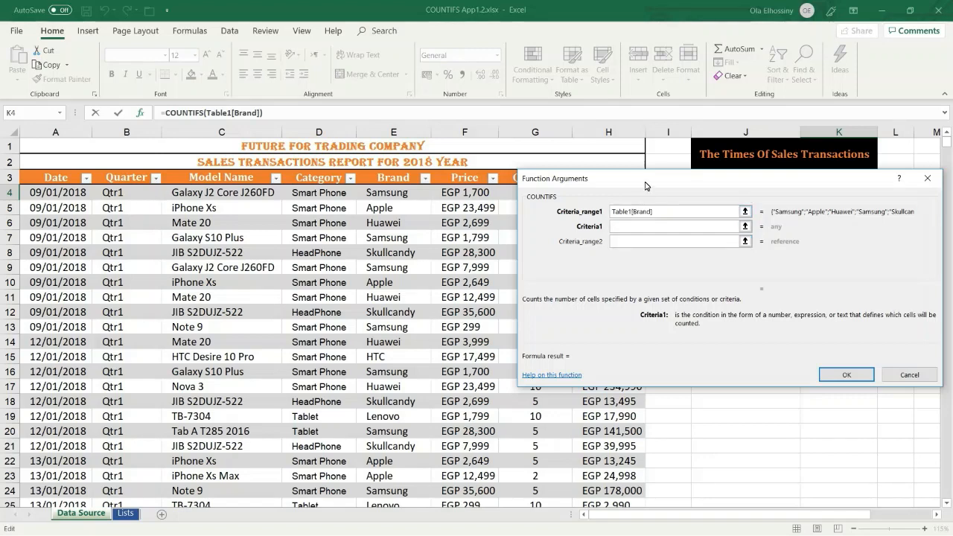
pyautogui.moveTo(646, 182); pyautogui.dragTo(247, 153)
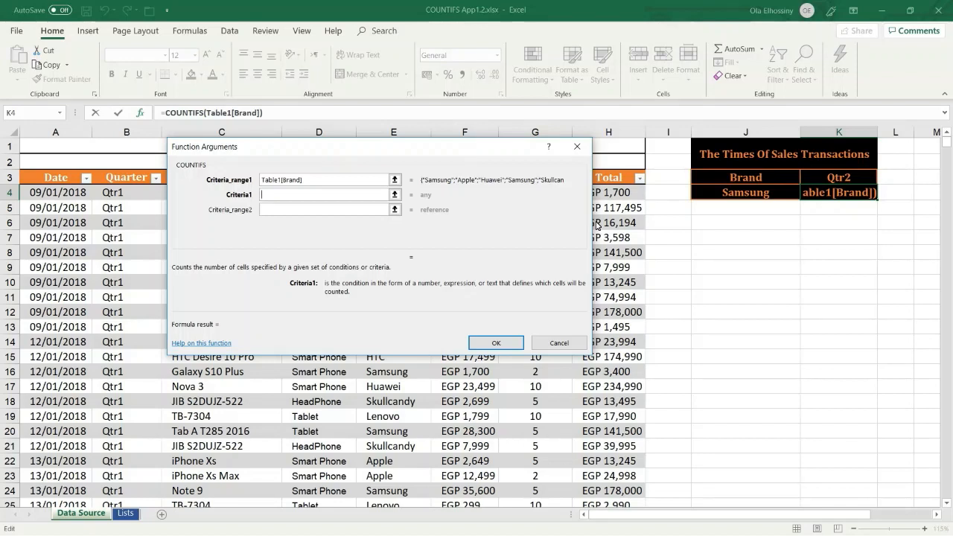
pyautogui.click(740, 198)
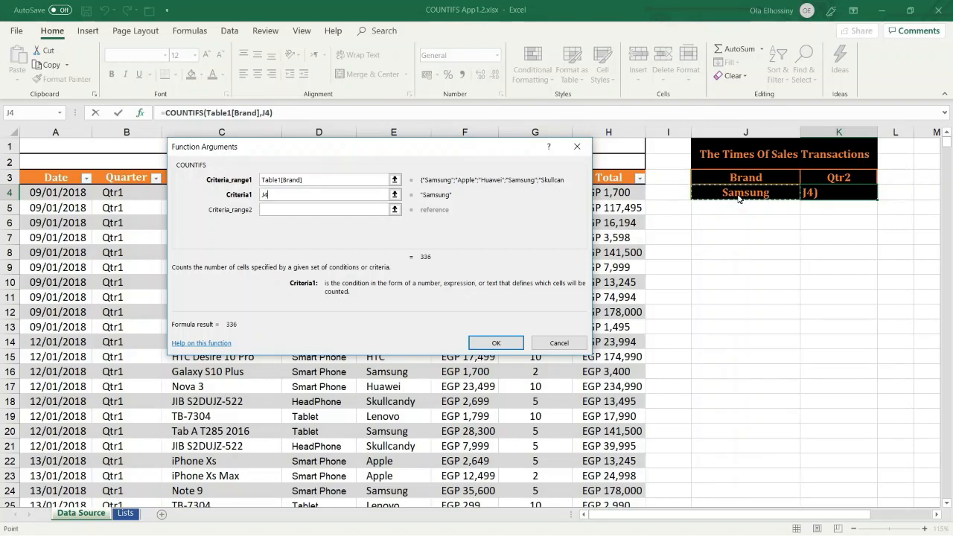
# Add the table's Quarter column with cell K3 as the second COUNTIFS condition and complete the formula.
pyautogui.click(291, 211)
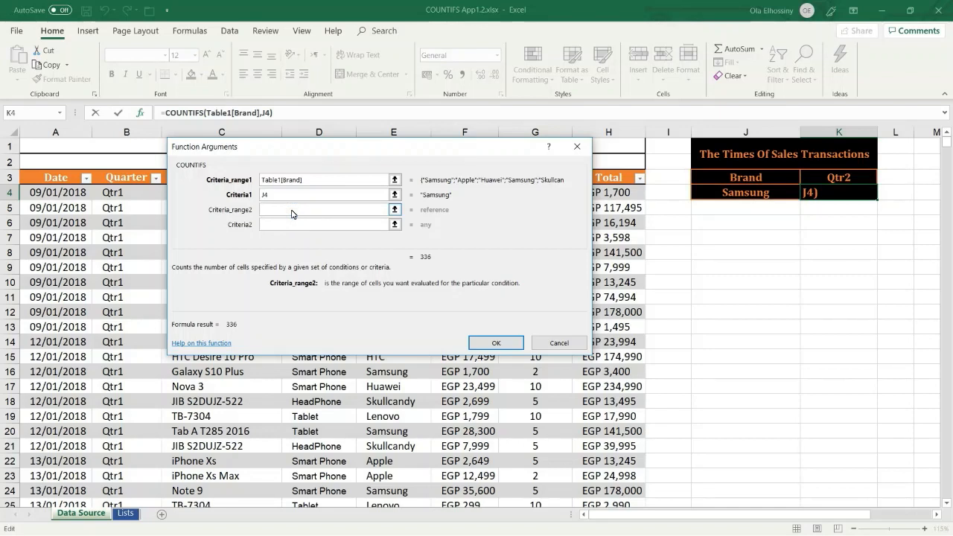
pyautogui.click(126, 175)
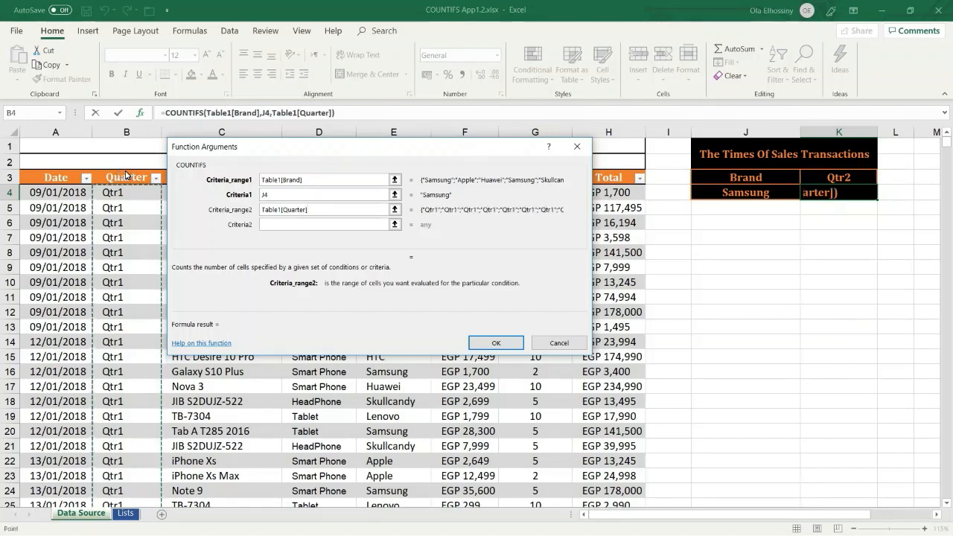
pyautogui.click(271, 225)
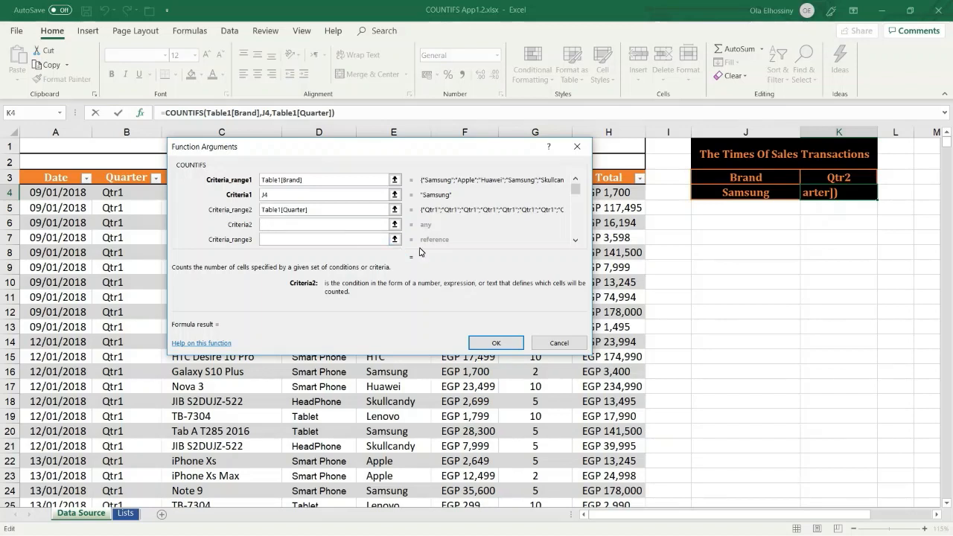
pyautogui.click(834, 181)
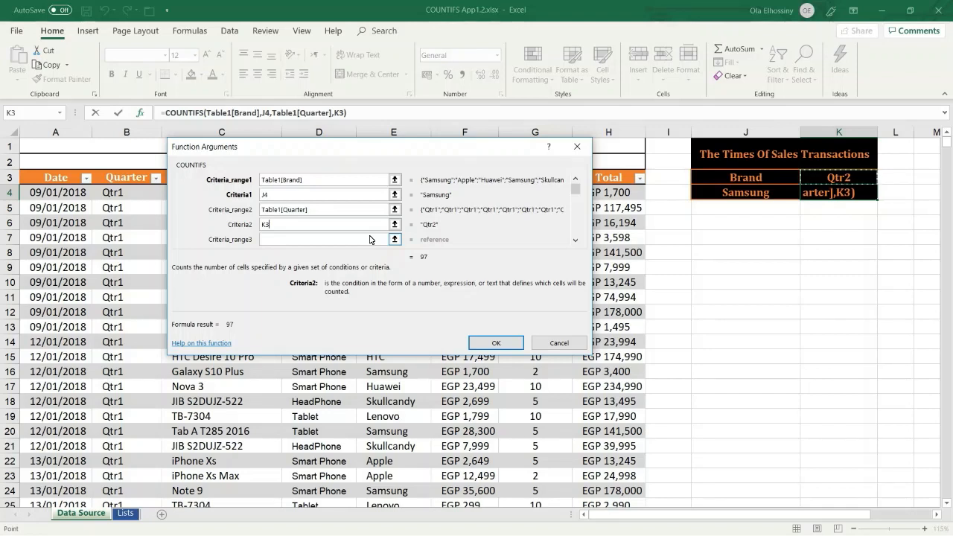
pyautogui.click(491, 344)
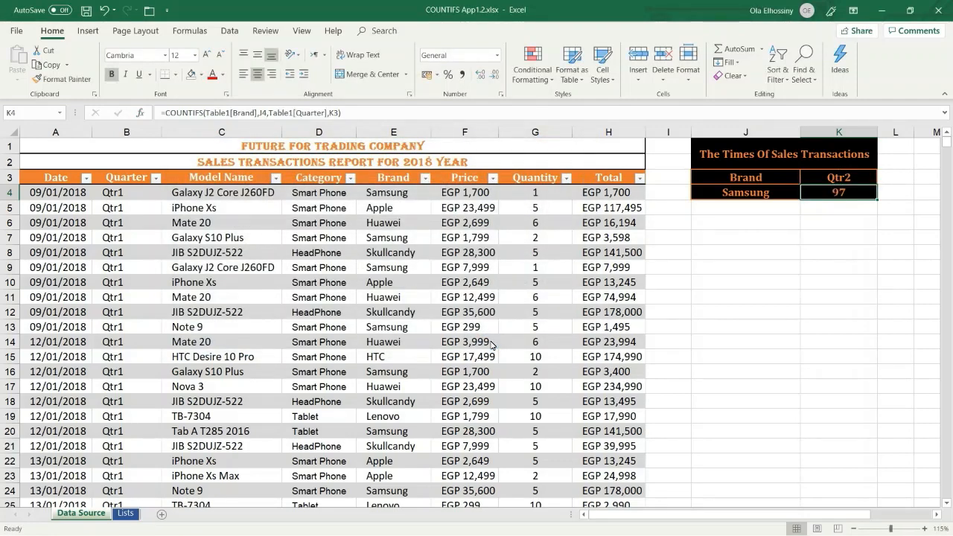
# Choose Apple as the brand in cell J4 and Qtr1 as the quarter in cell K3.
pyautogui.click(741, 195)
pyautogui.click(805, 195)
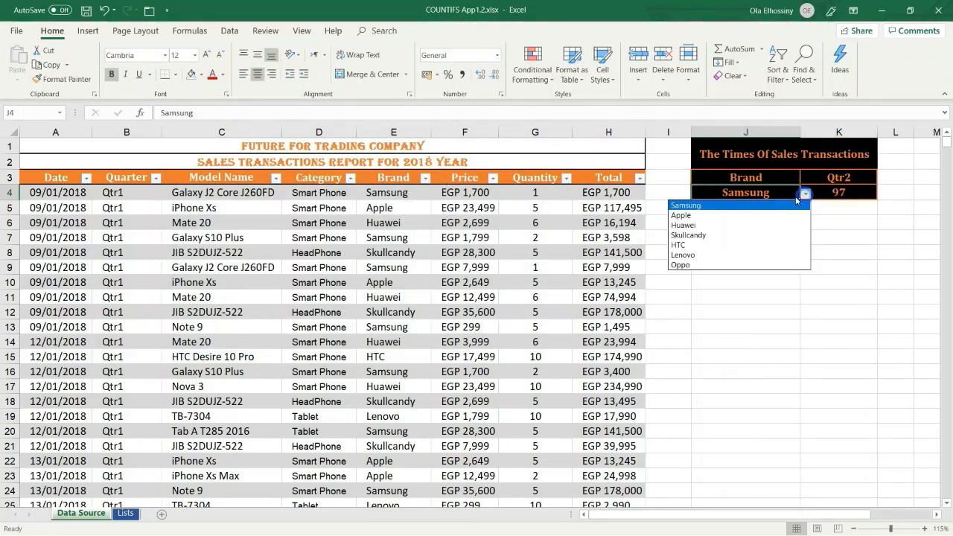
pyautogui.click(752, 214)
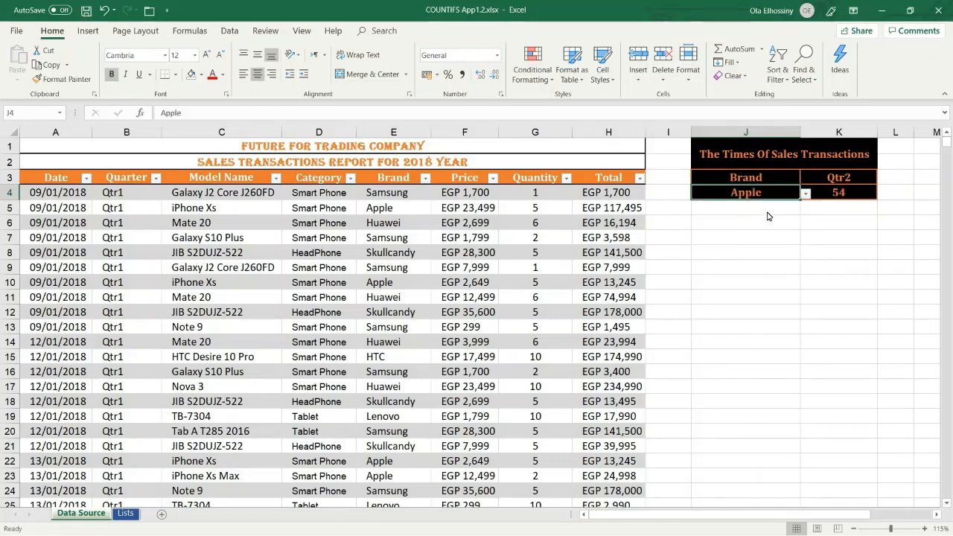
pyautogui.click(836, 183)
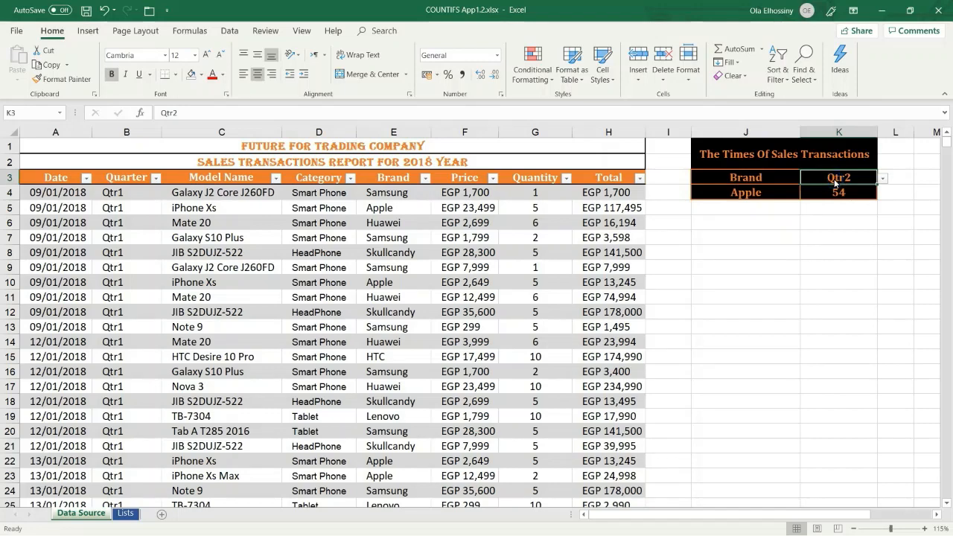
pyautogui.click(882, 179)
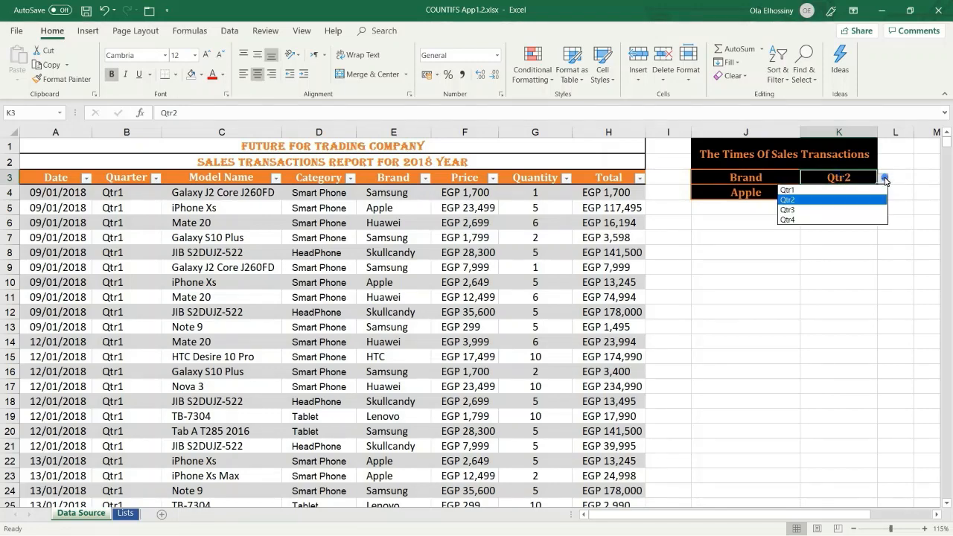
pyautogui.click(842, 191)
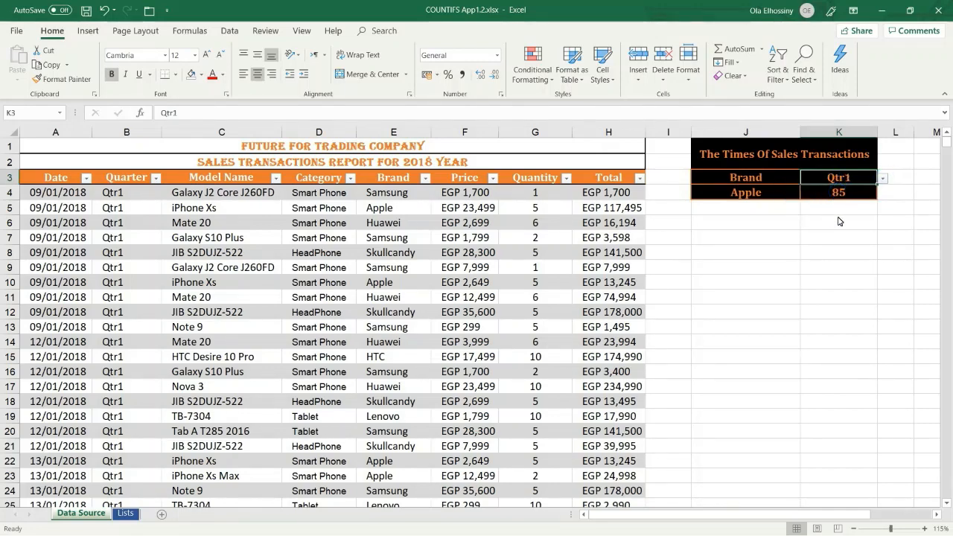